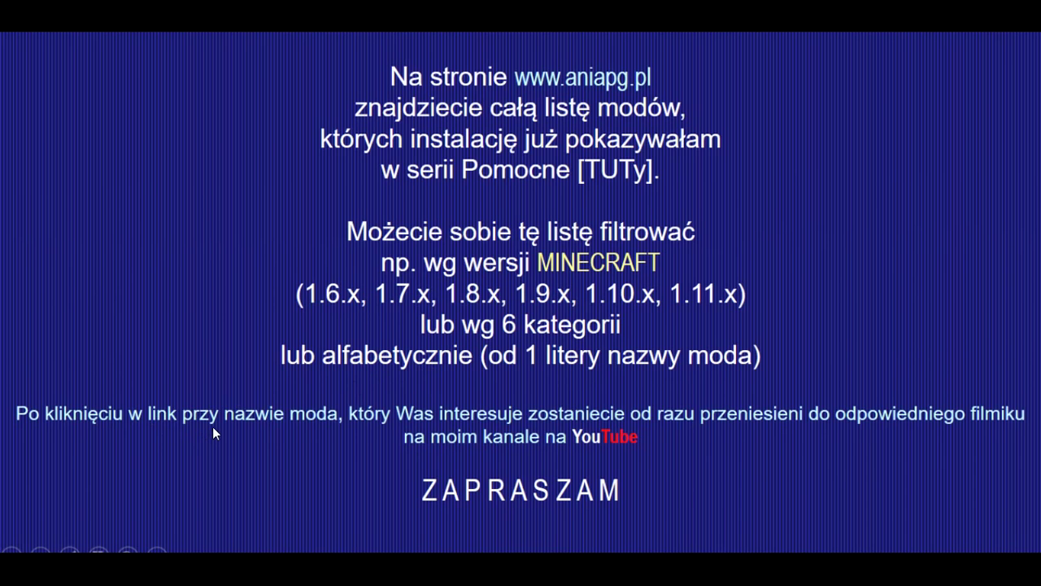
pyautogui.click(311, 439)
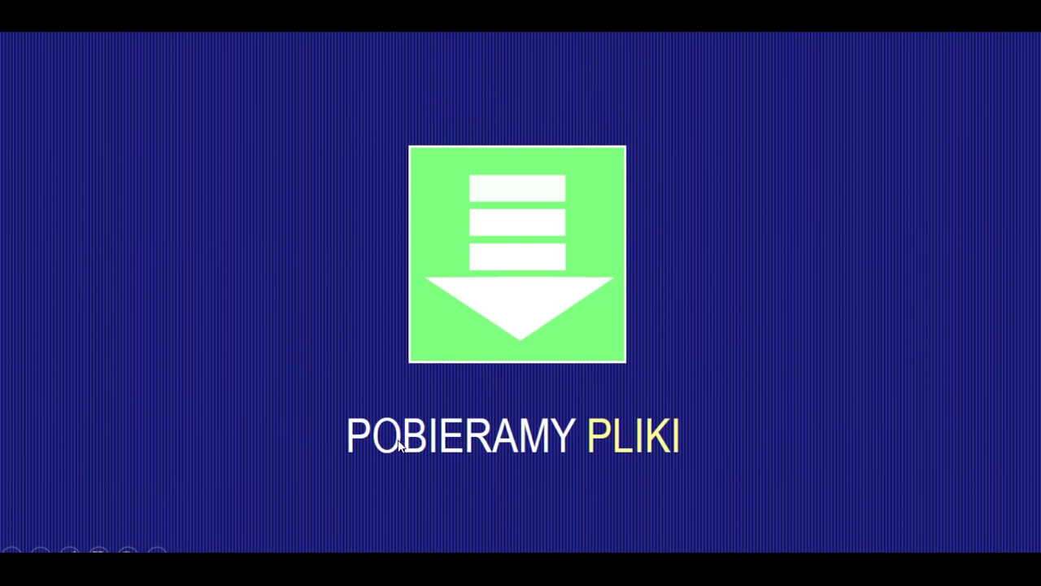
pyautogui.press('Left')
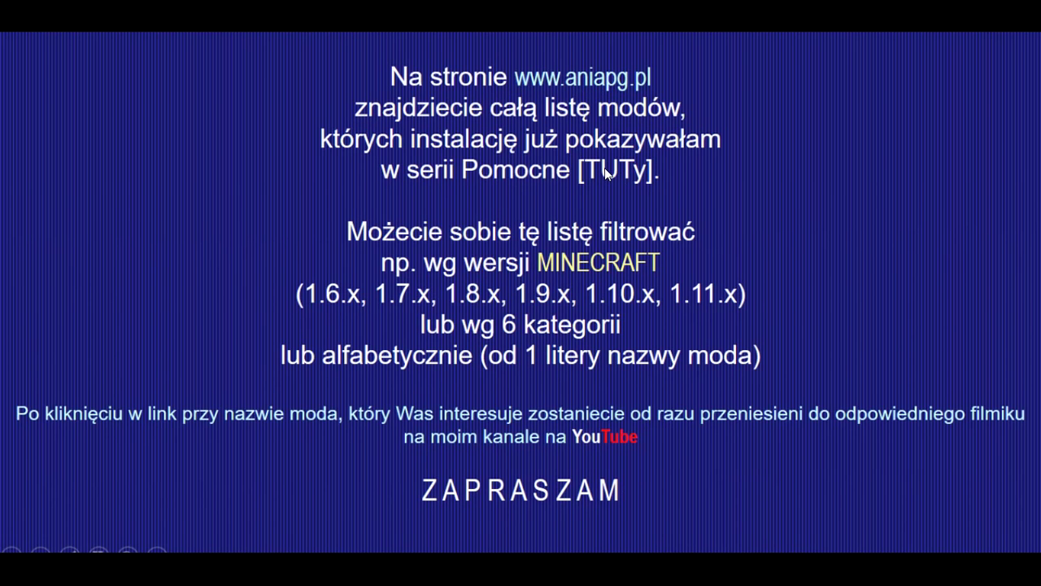
pyautogui.press('Right')
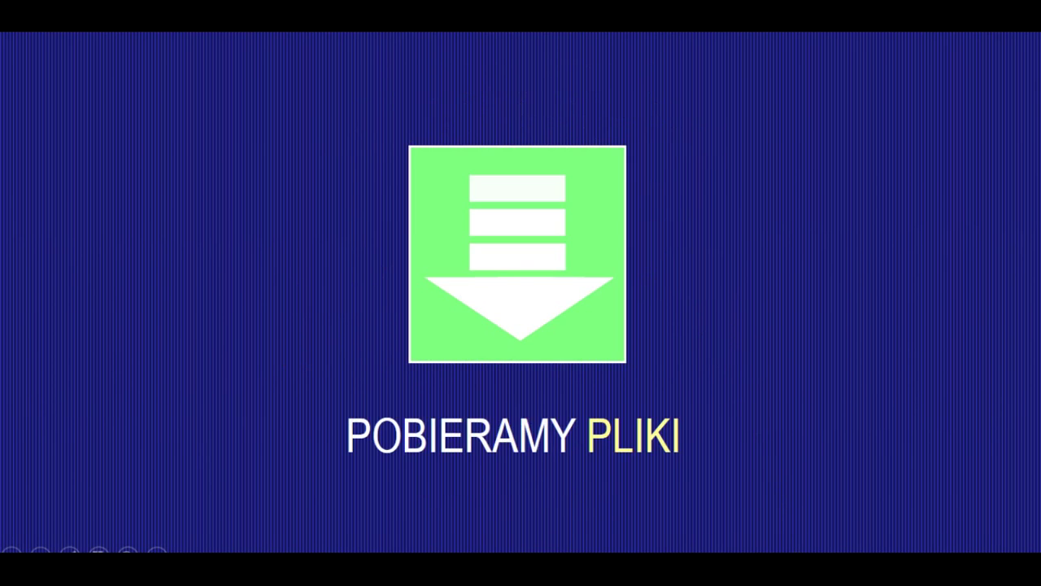
pyautogui.press('Right')
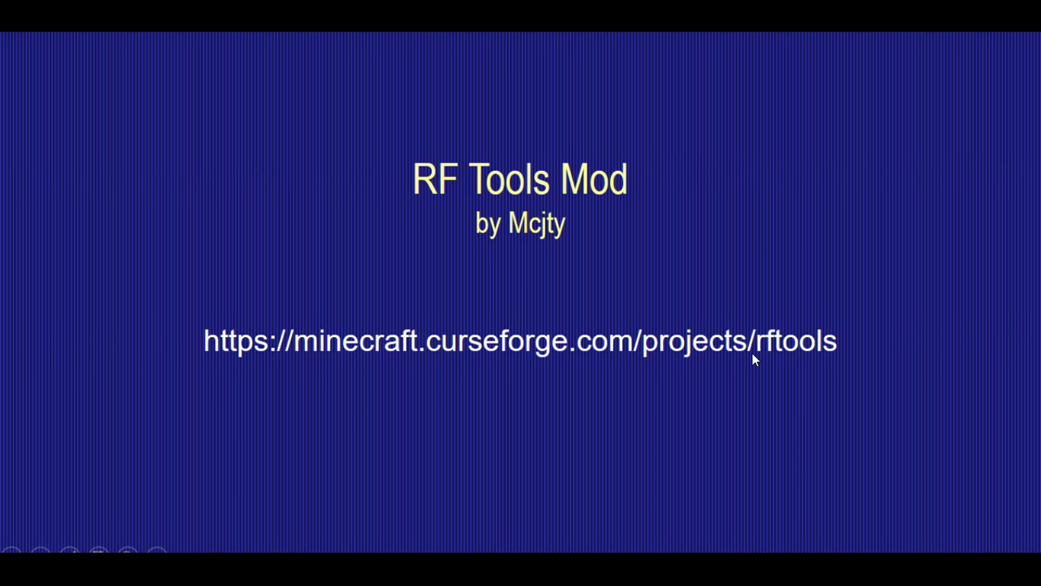
# Switch to the browser, review the RFTools project overview on CurseForge, and find rftools-1.1x-5.70.jar for game version 1.11 among its files
pyautogui.hotkey('alt', 'Tab')
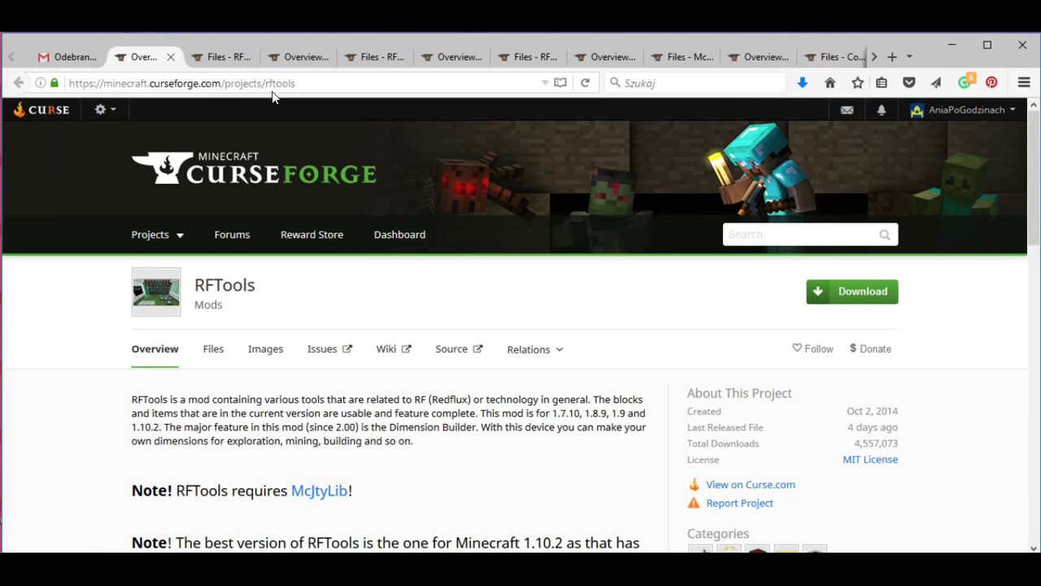
pyautogui.scroll(-8, 93, 203)
pyautogui.scroll(-3, 87, 218)
pyautogui.scroll(-2, 235, 329)
pyautogui.scroll(4, 277, 390)
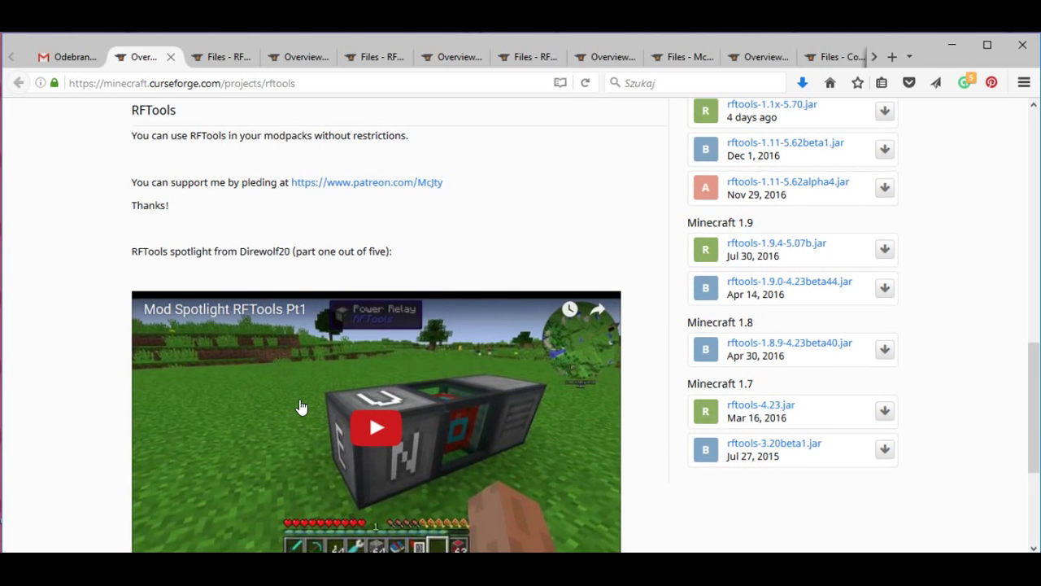
pyautogui.scroll(-2, 302, 410)
pyautogui.scroll(2, 336, 396)
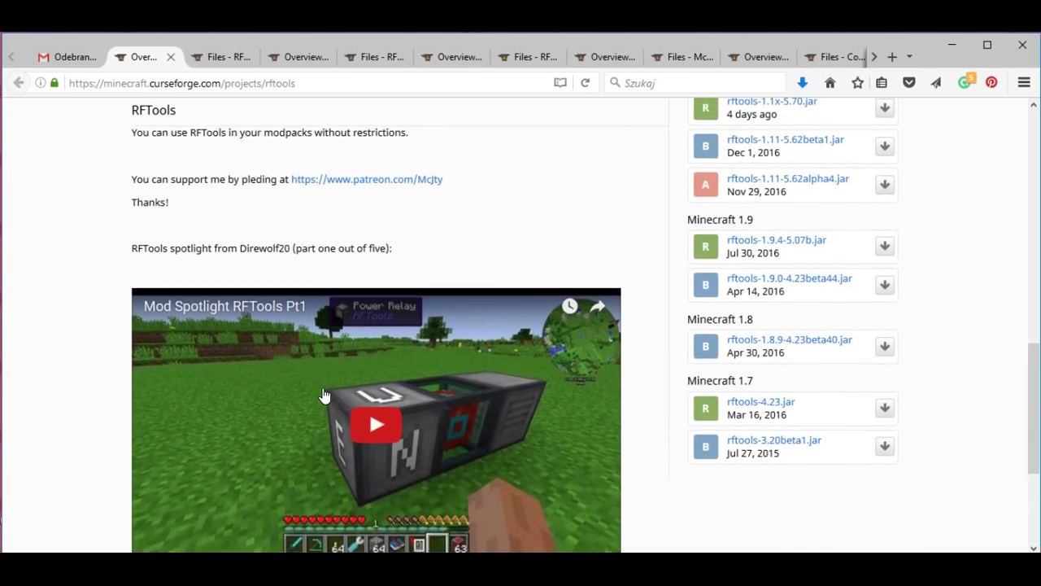
pyautogui.scroll(2, 310, 415)
pyautogui.scroll(4, 271, 430)
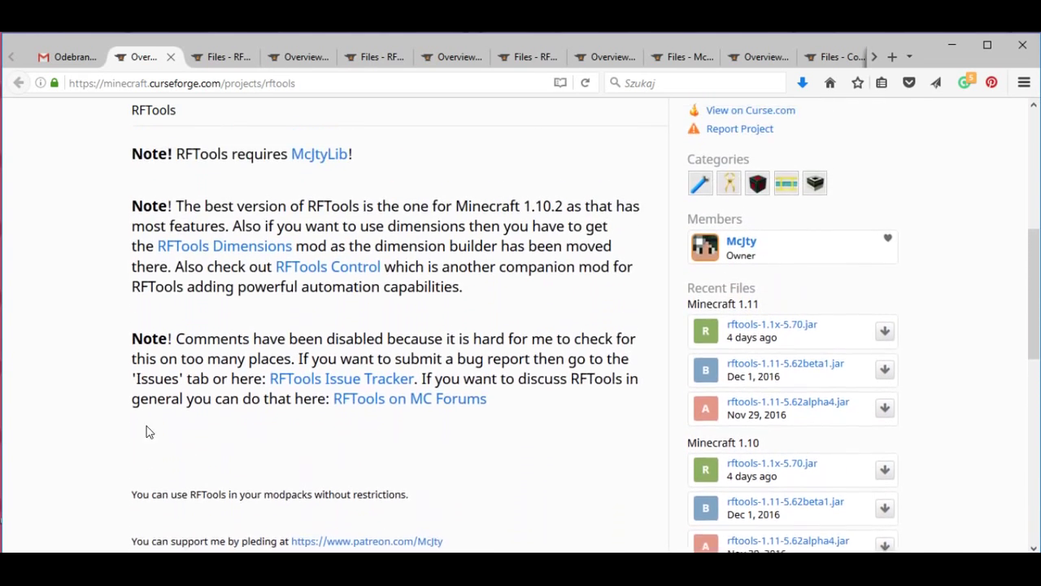
pyautogui.scroll(5, 130, 431)
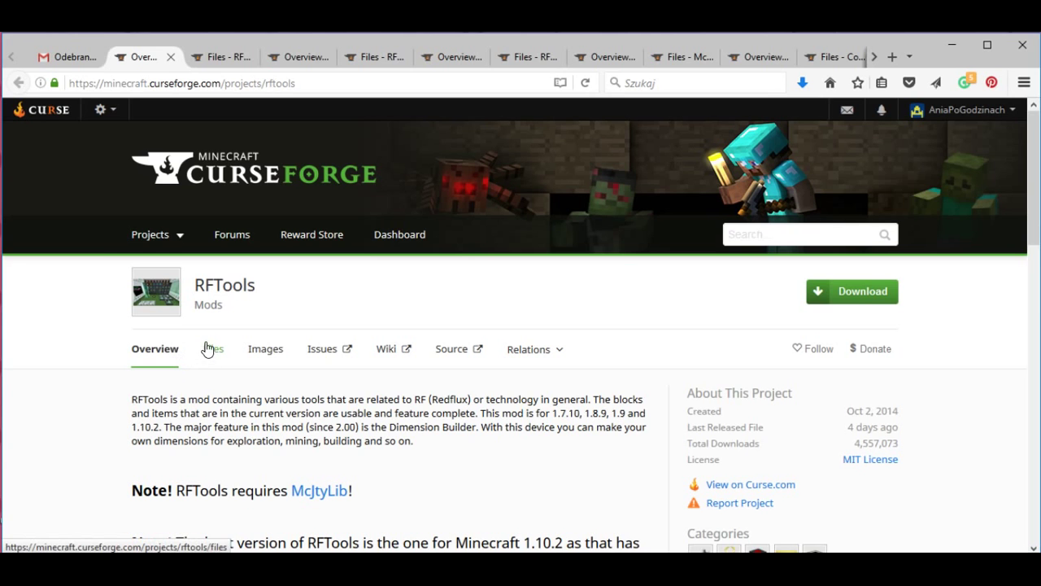
pyautogui.click(208, 349)
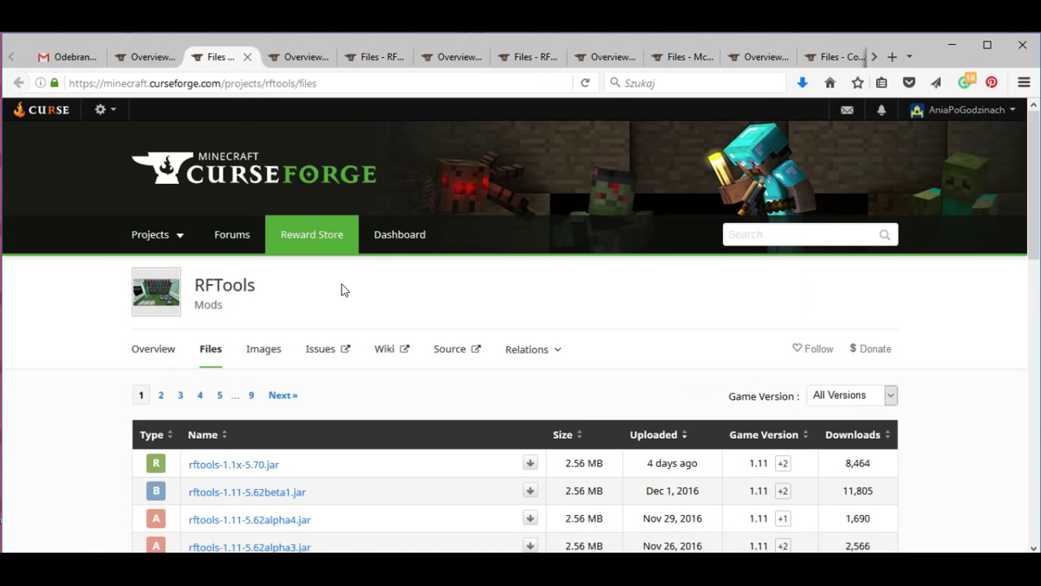
pyautogui.scroll(-2, 590, 358)
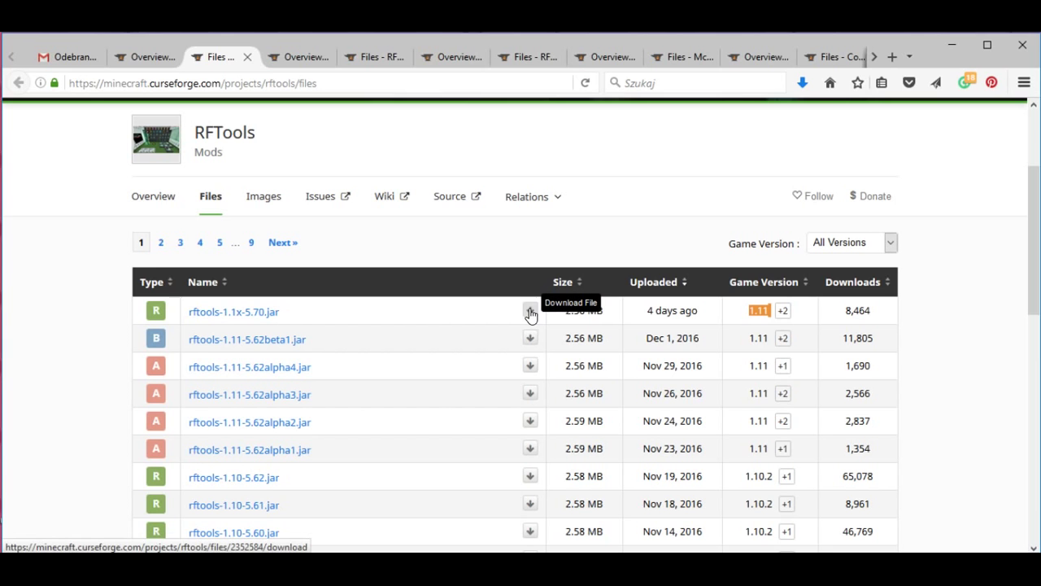
# Review the RFTools Dimensions project overview and find rftoolsdim-1.1x-4.50.jar for game version 1.11 in its file list
pyautogui.click(309, 63)
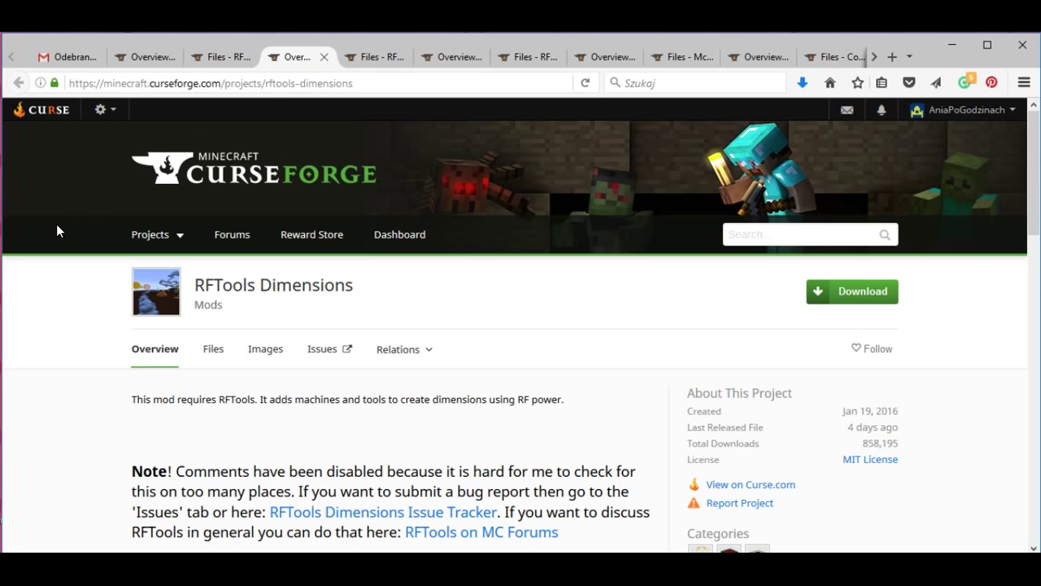
pyautogui.scroll(-4, 56, 222)
pyautogui.scroll(-4, 333, 417)
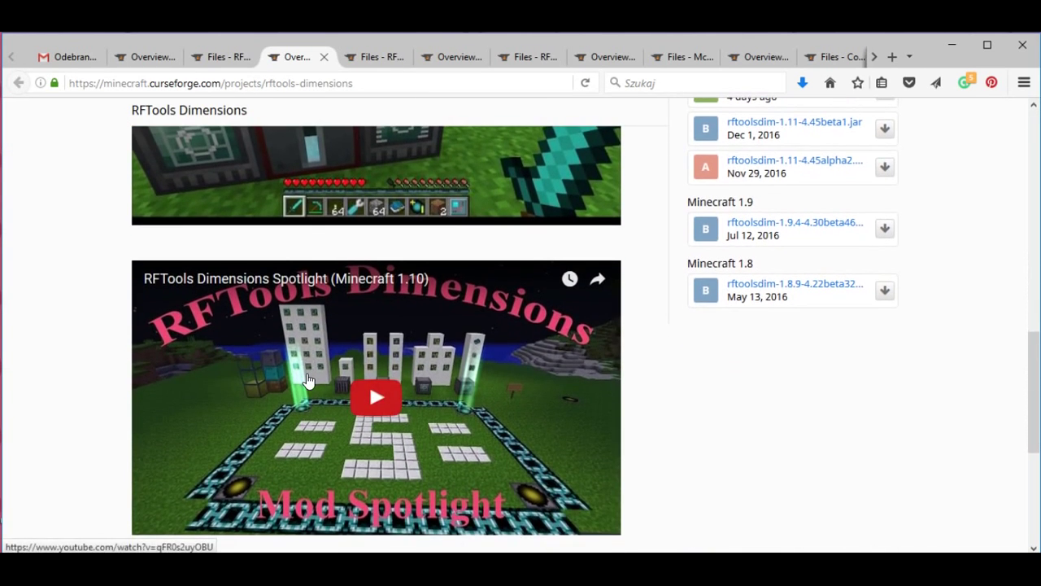
pyautogui.scroll(-3, 368, 382)
pyautogui.scroll(10, 387, 394)
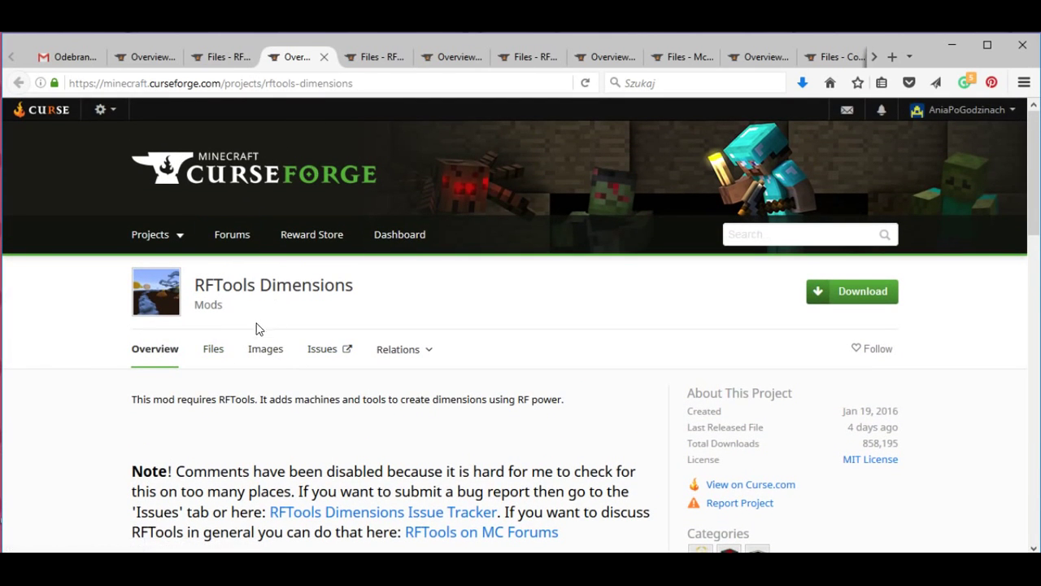
pyautogui.click(215, 354)
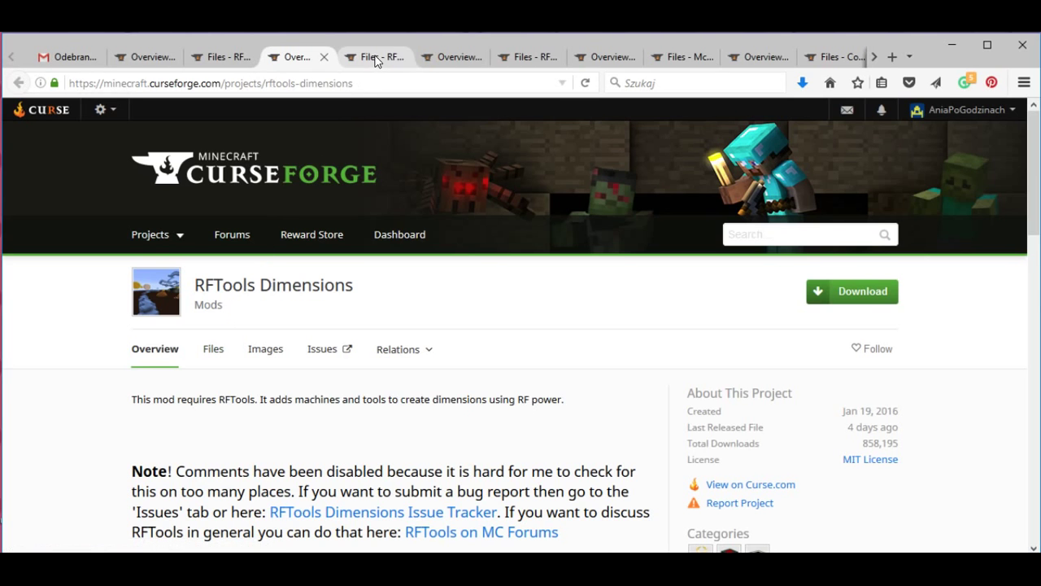
pyautogui.scroll(-3, 467, 190)
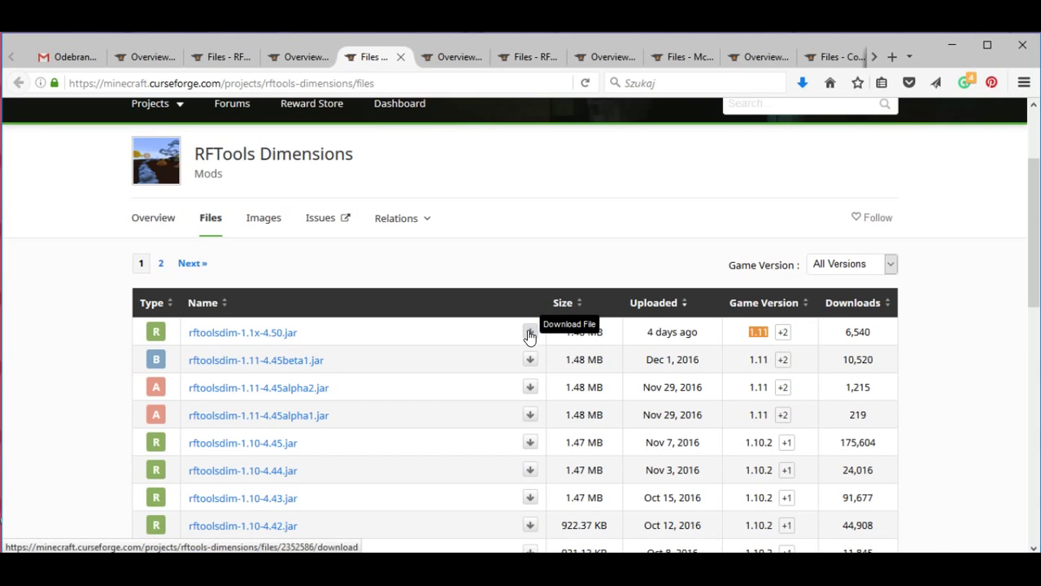
# Review the RFTools Control project overview and find rftoolsctrl-1.1x-1.6.2.jar in its file list, highlighting game version 1.11
pyautogui.click(459, 58)
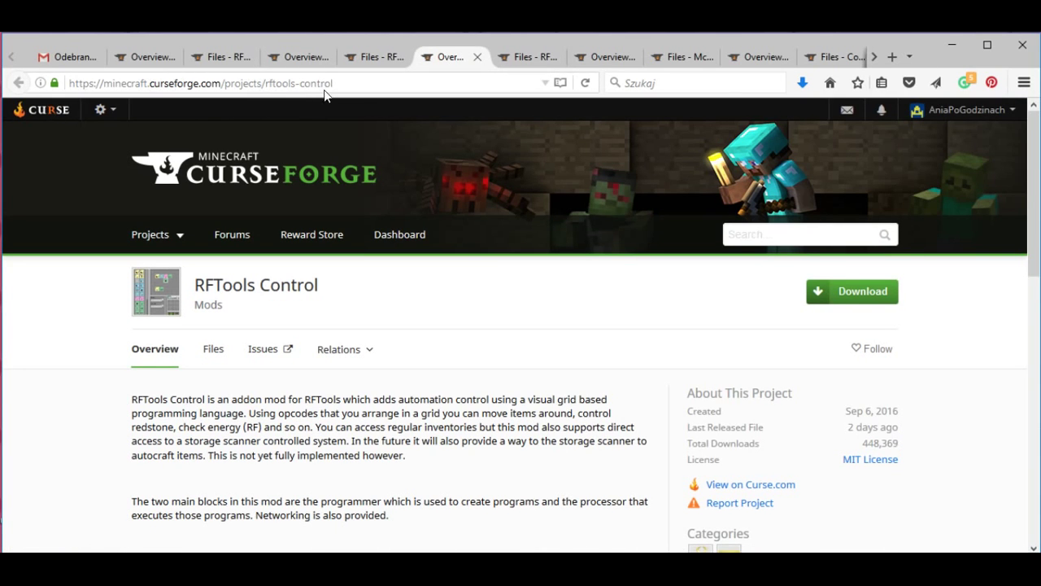
pyautogui.scroll(-10, 334, 202)
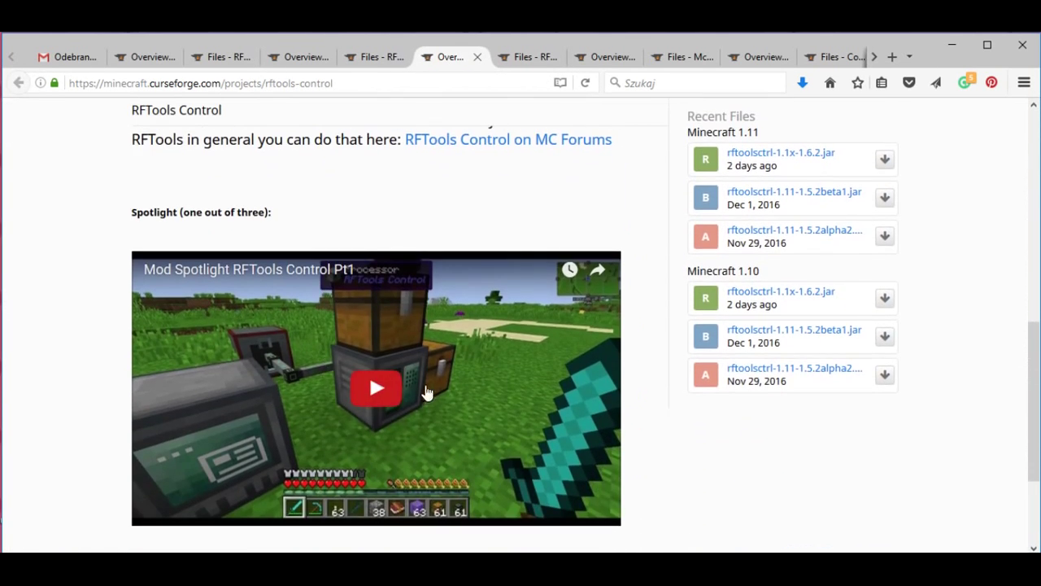
pyautogui.scroll(10, 383, 409)
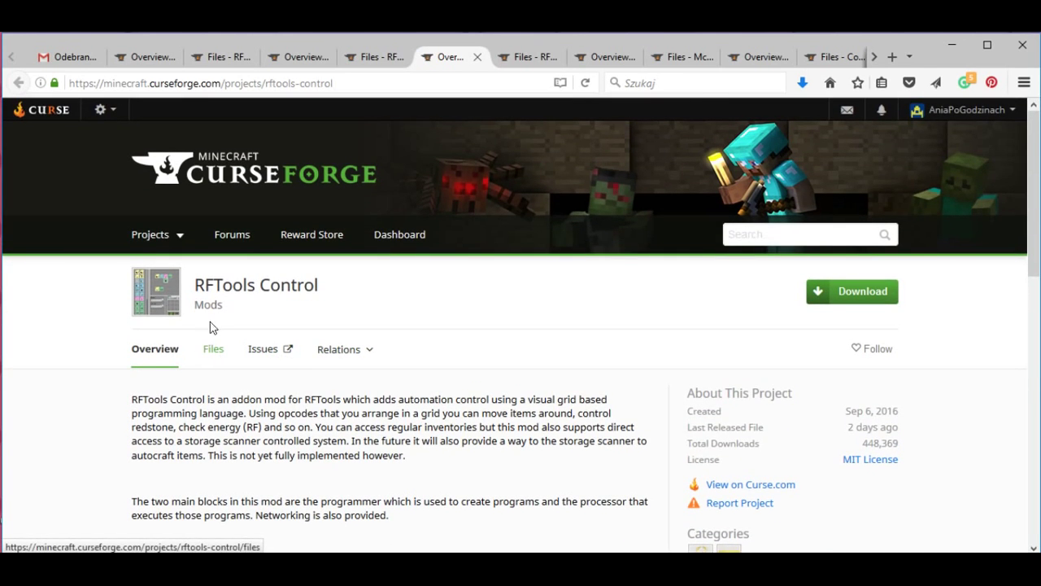
pyautogui.click(518, 63)
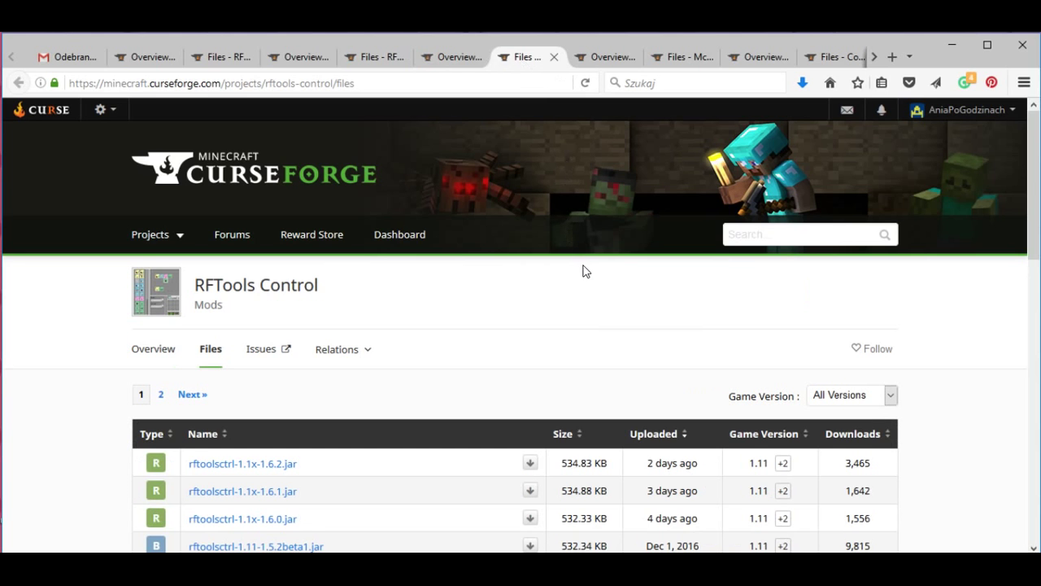
pyautogui.scroll(-3, 683, 302)
pyautogui.doubleClick(765, 310)
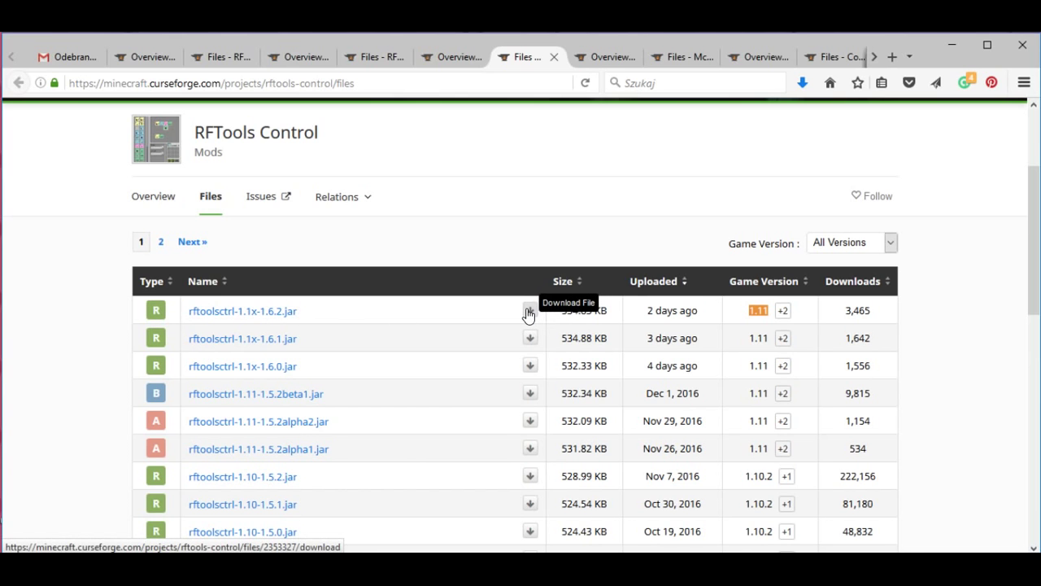
# Review the McJtyLib project overview and find mcjtylib-1.1x-2.3.1.jar in its file list, highlighting game version 1.11
pyautogui.click(604, 48)
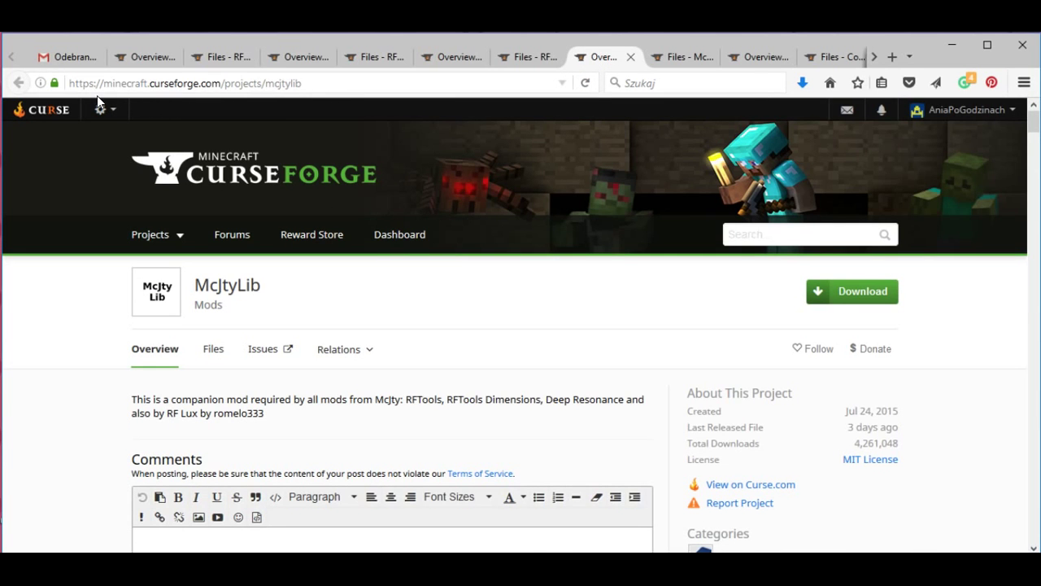
pyautogui.scroll(-6, 309, 135)
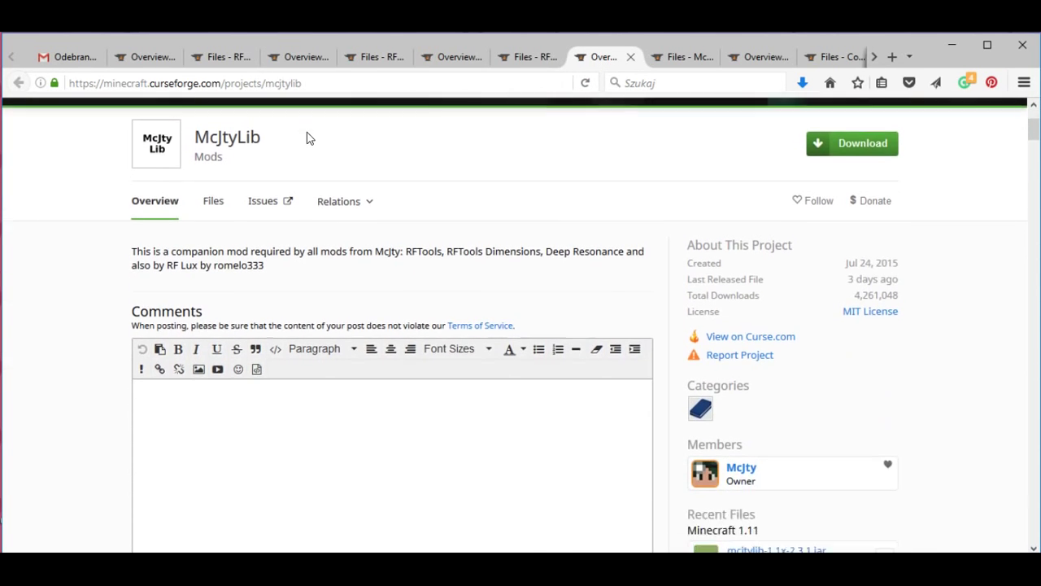
pyautogui.scroll(6, 322, 248)
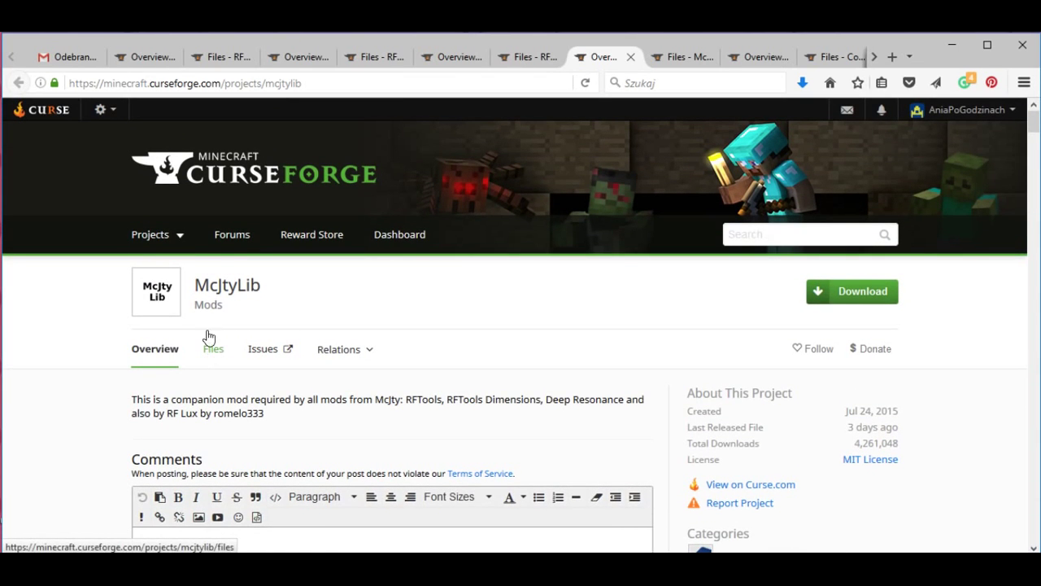
pyautogui.click(667, 59)
pyautogui.scroll(-2, 681, 238)
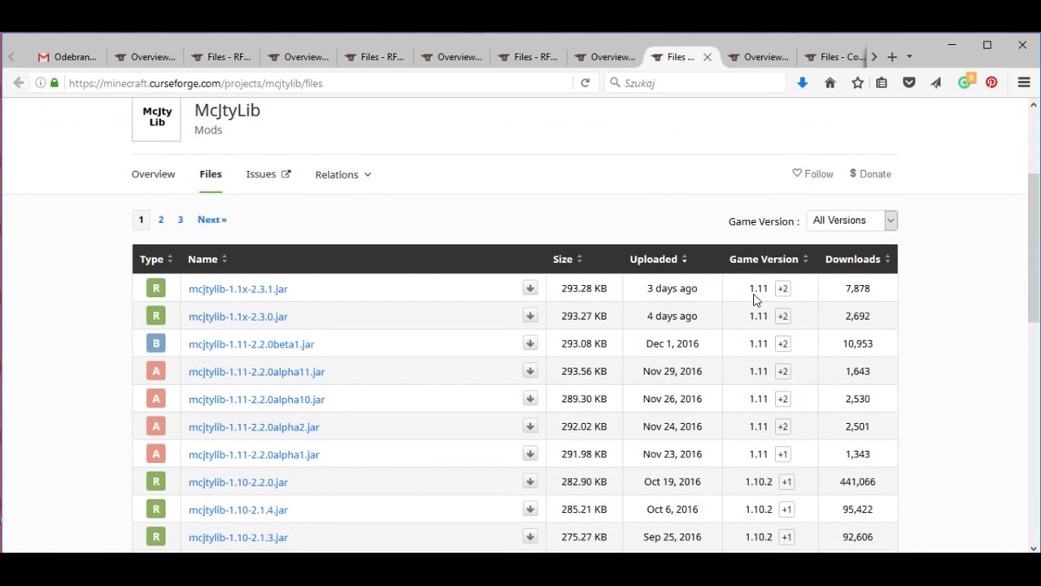
pyautogui.moveTo(765, 287); pyautogui.dragTo(752, 288)
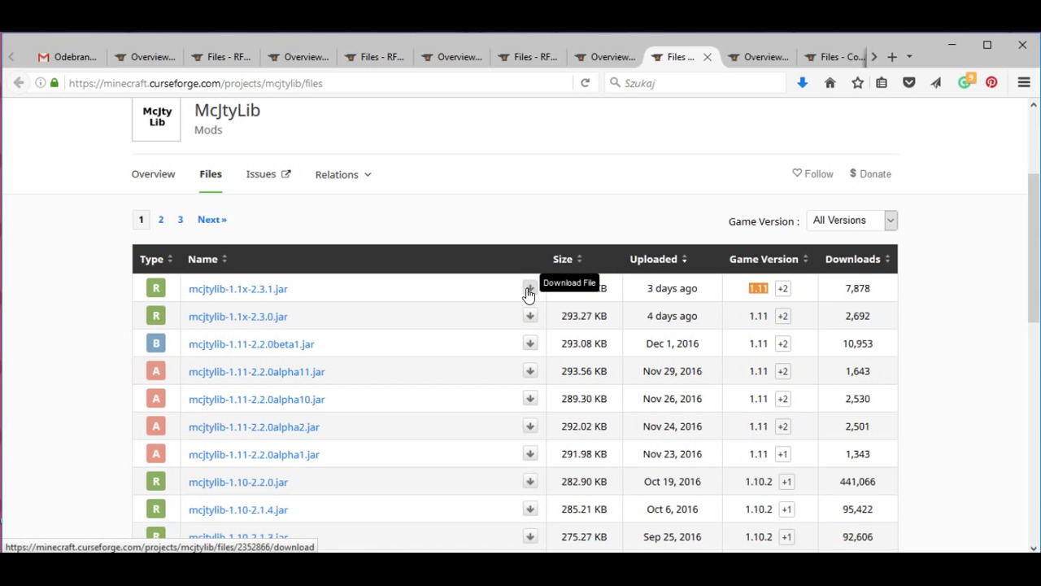
# Review the CompatLayer project overview and find compatlayer-1.11-0.1.3.jar in its file list, highlighting game version 1.11
pyautogui.click(755, 62)
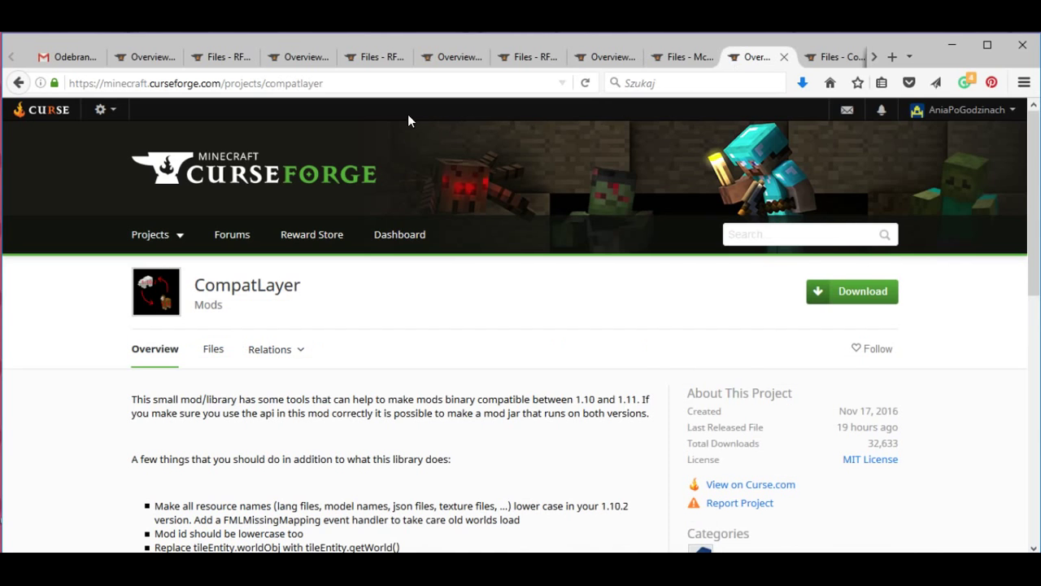
pyautogui.scroll(-5, 337, 155)
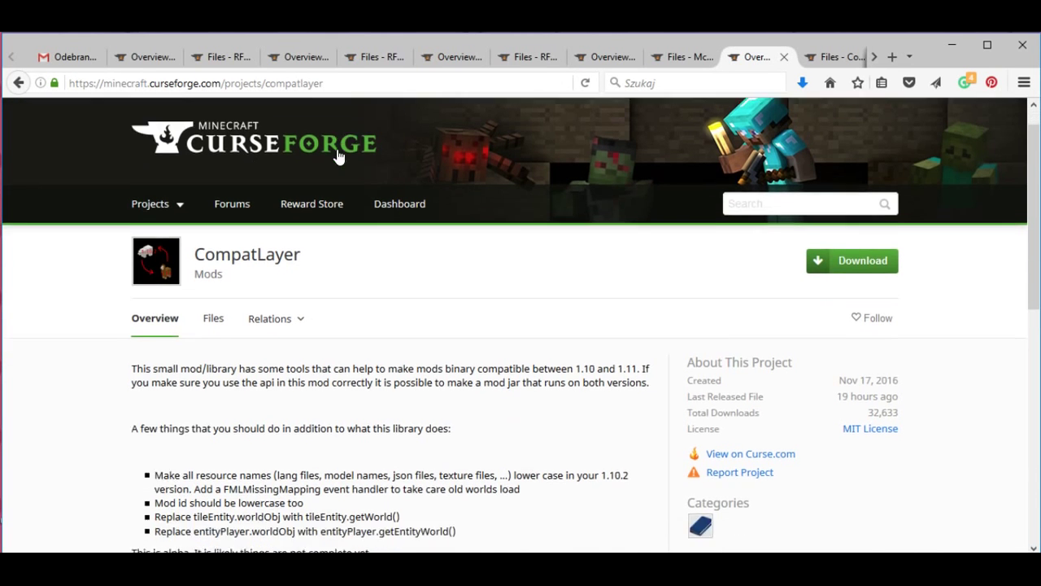
pyautogui.scroll(4, 337, 154)
pyautogui.scroll(2, 337, 154)
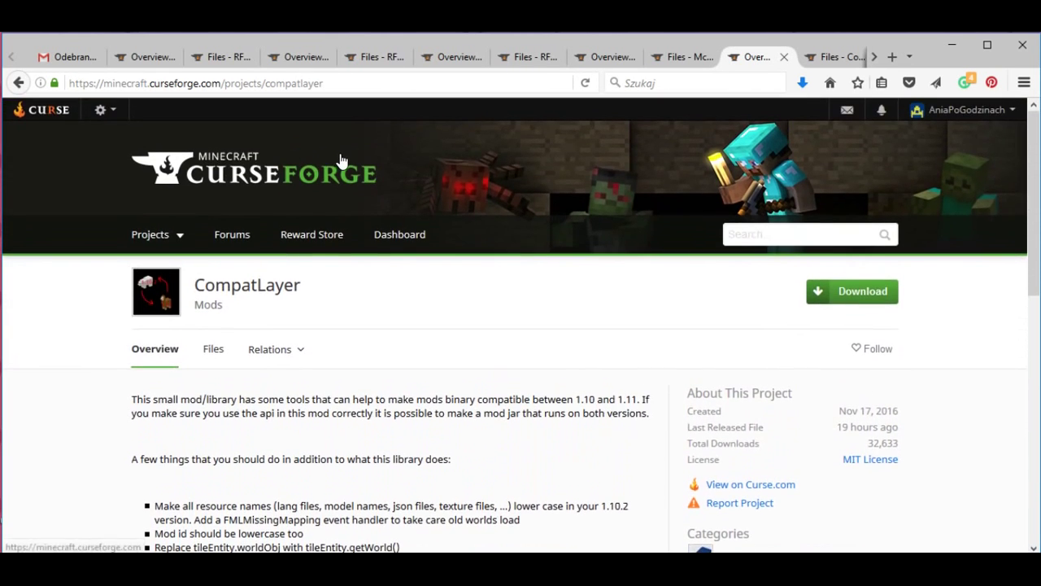
pyautogui.scroll(-4, 338, 154)
pyautogui.scroll(4, 340, 154)
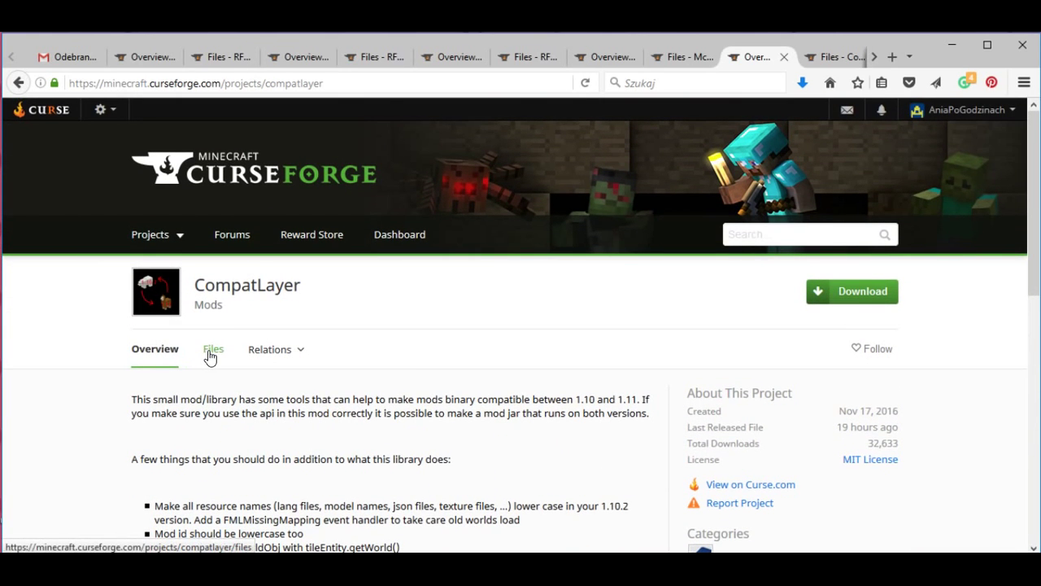
pyautogui.click(832, 63)
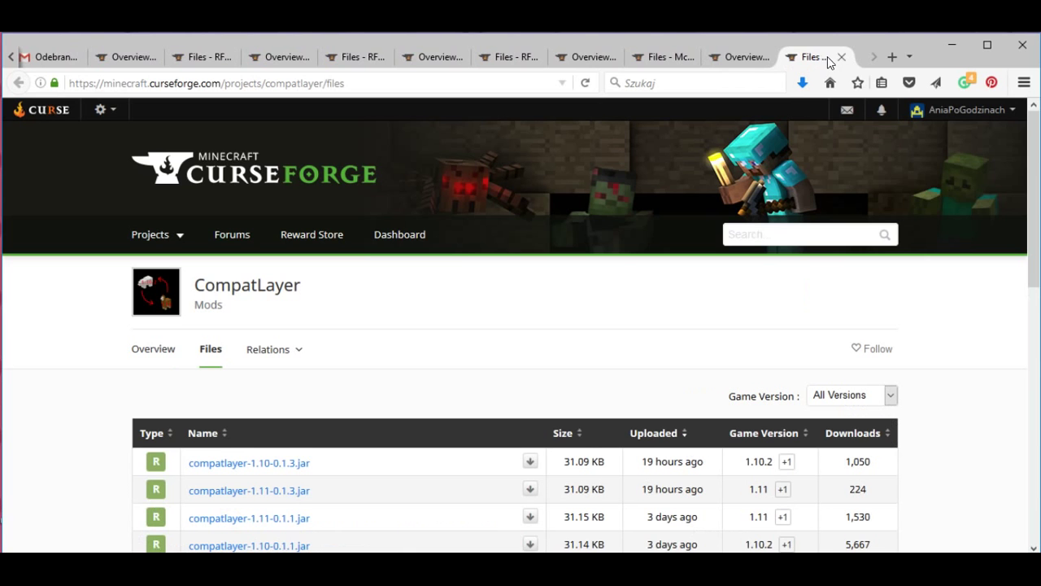
pyautogui.scroll(-2, 421, 334)
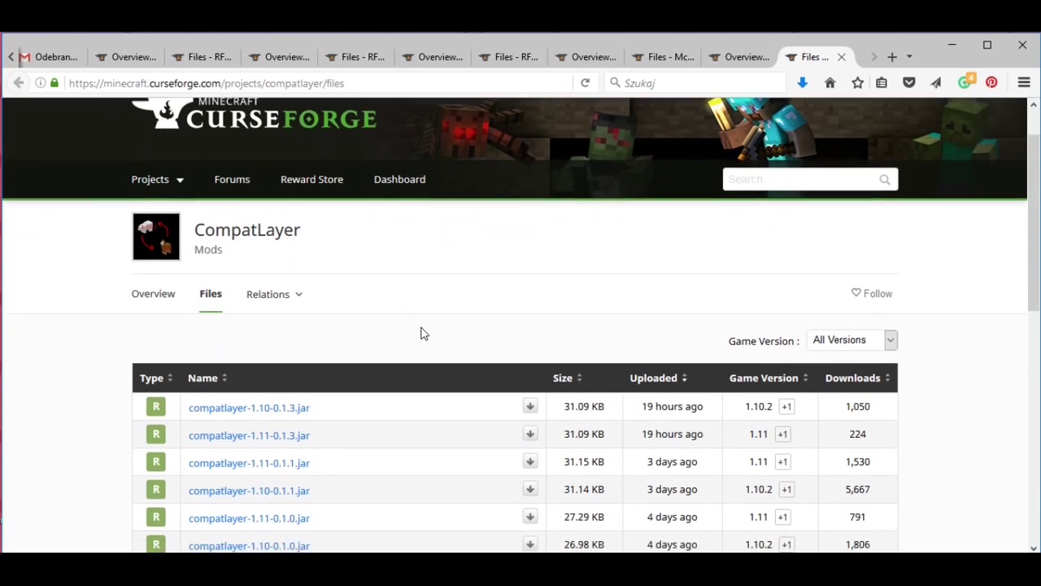
pyautogui.doubleClick(756, 402)
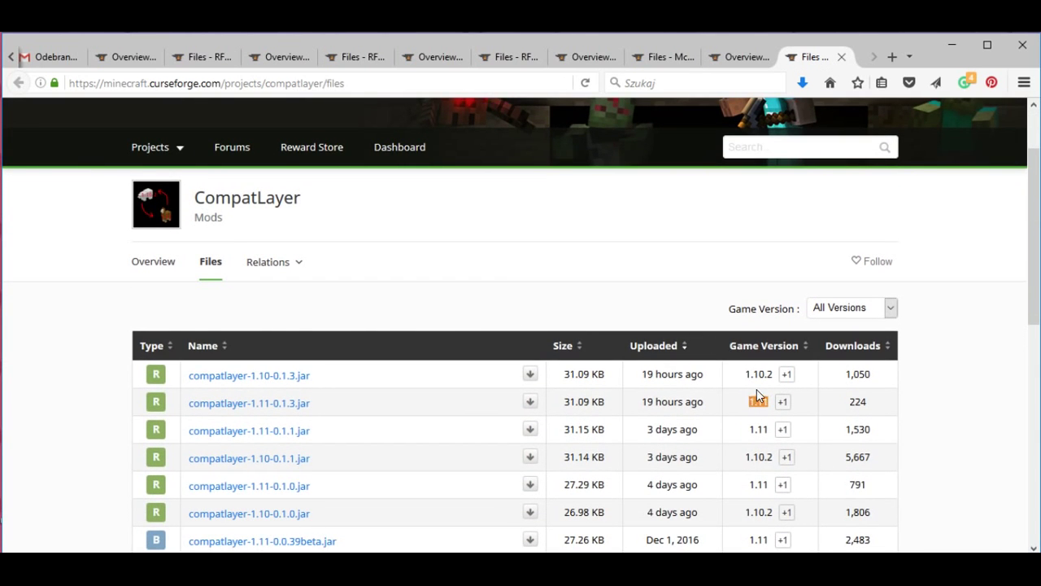
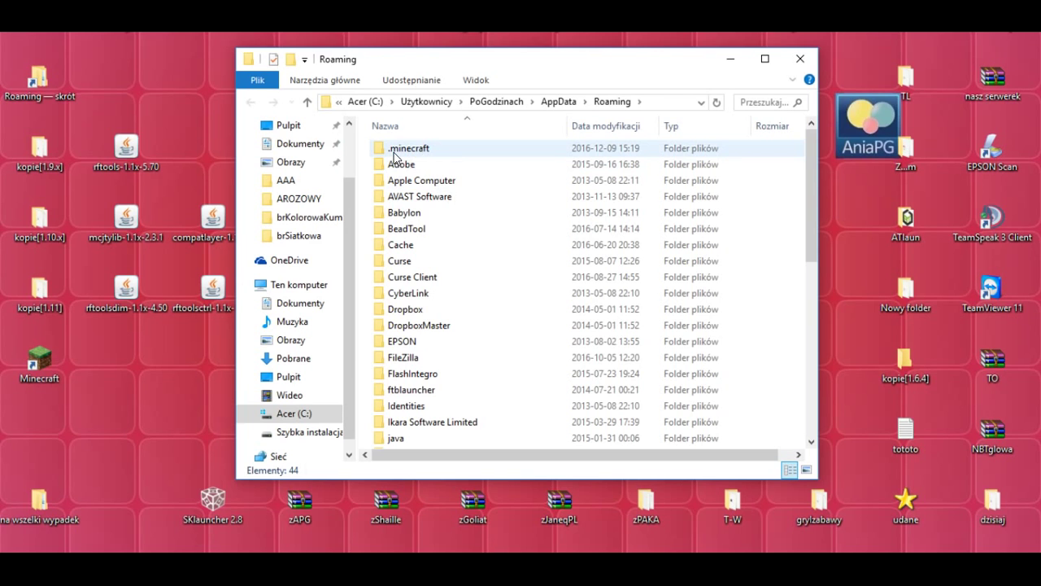
# Open the .minecraft folder inside the Roaming directory in File Explorer
pyautogui.moveTo(402, 154)
pyautogui.doubleClick(379, 155)
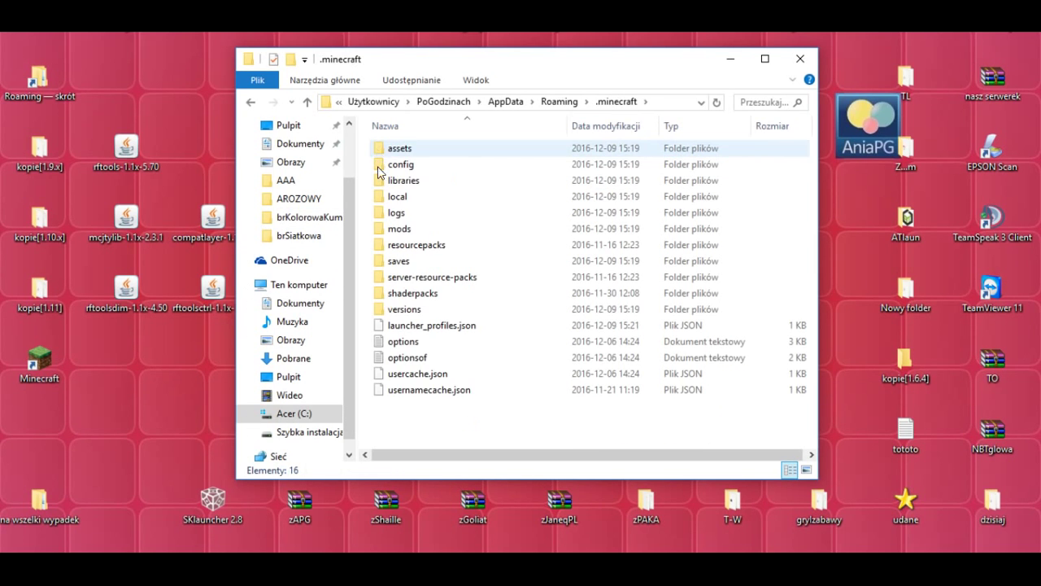
# Move the rftools, mcjtylib, compatlayer, rftoolsctrl and rftoolsdim jar files from the desktop into the mods folder and close File Explorer
pyautogui.click(422, 230)
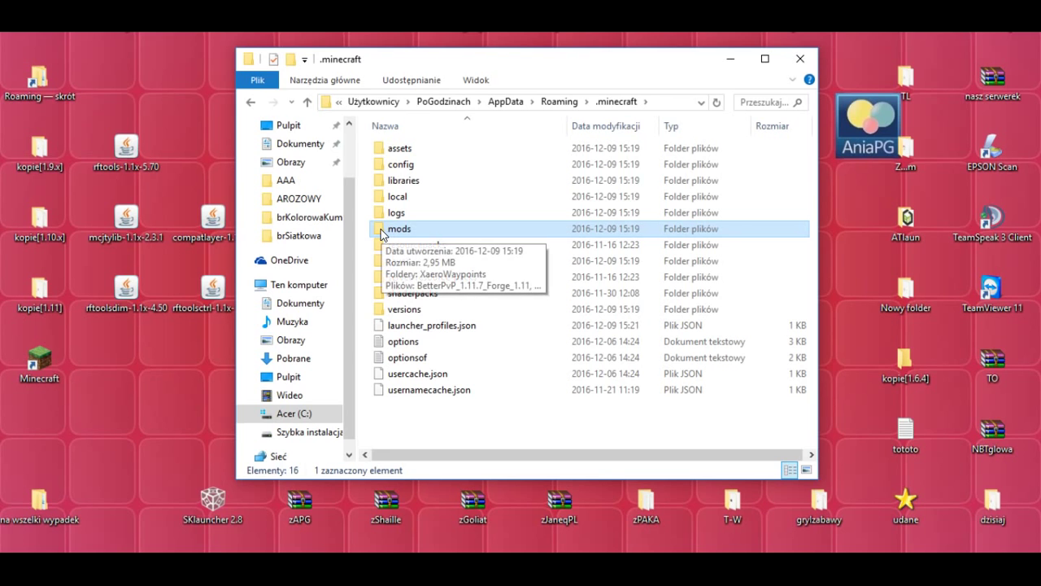
pyautogui.doubleClick(383, 231)
pyautogui.moveTo(126, 148); pyautogui.dragTo(371, 320)
pyautogui.moveTo(123, 210); pyautogui.dragTo(400, 330)
pyautogui.moveTo(207, 221); pyautogui.dragTo(419, 335)
pyautogui.moveTo(212, 289); pyautogui.dragTo(370, 334)
pyautogui.moveTo(124, 286); pyautogui.dragTo(399, 340)
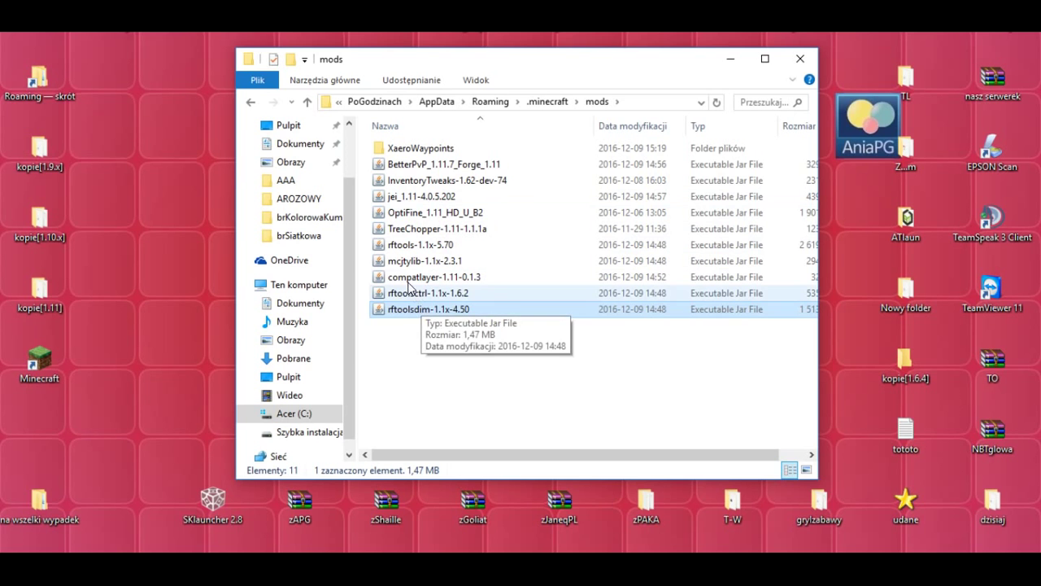
pyautogui.click(800, 58)
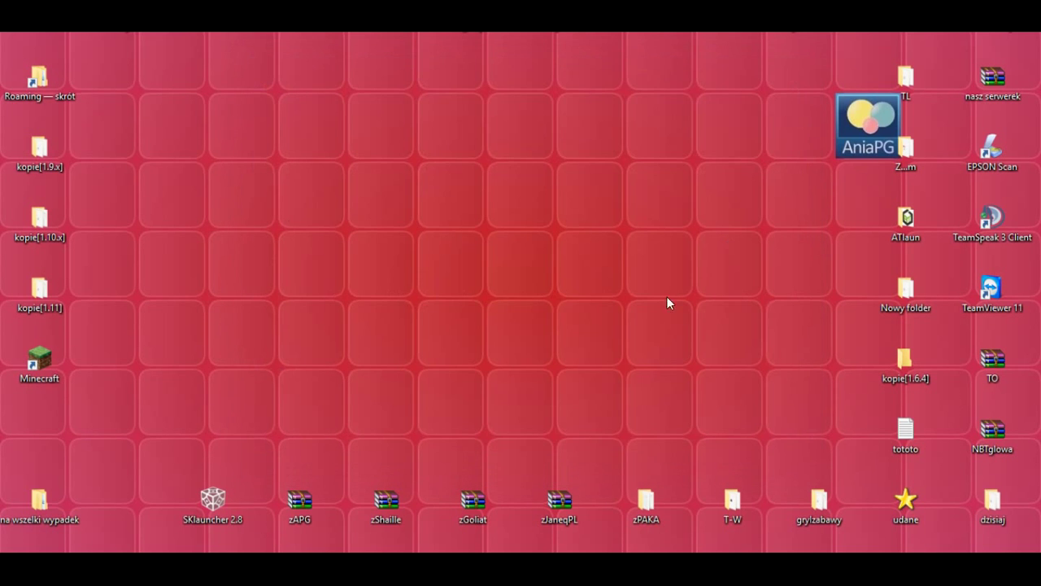
# Switch to the Minecraft Launcher, start the game with the forge2188 profile and open the list of installed mods
pyautogui.doubleClick(74, 376)
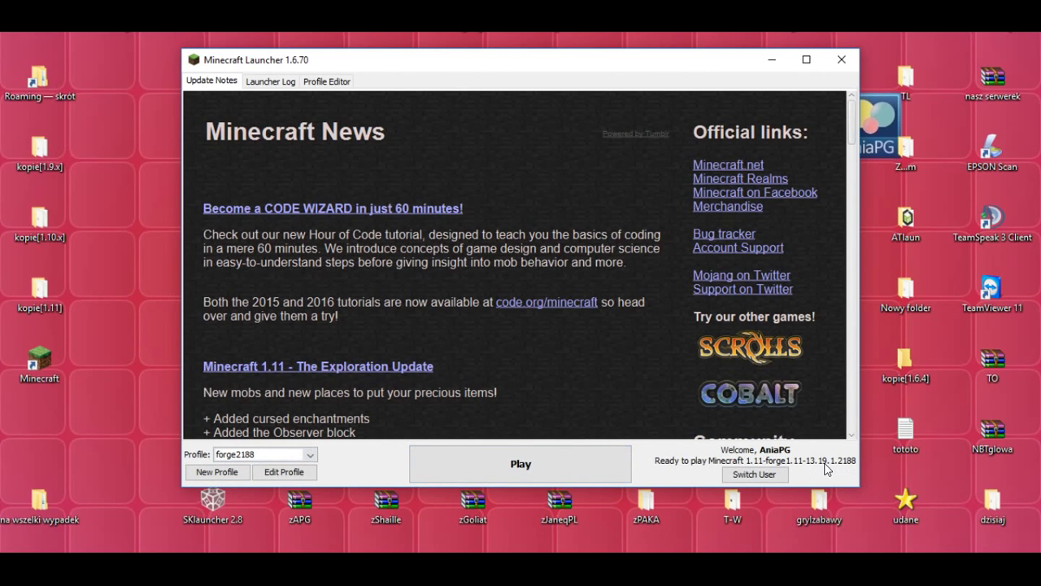
pyautogui.click(527, 465)
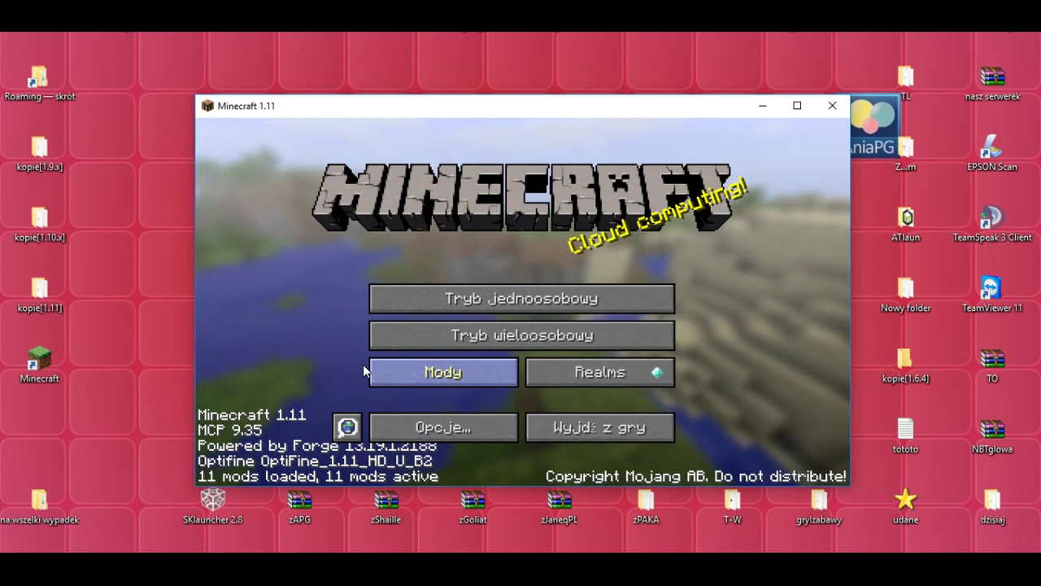
pyautogui.click(460, 371)
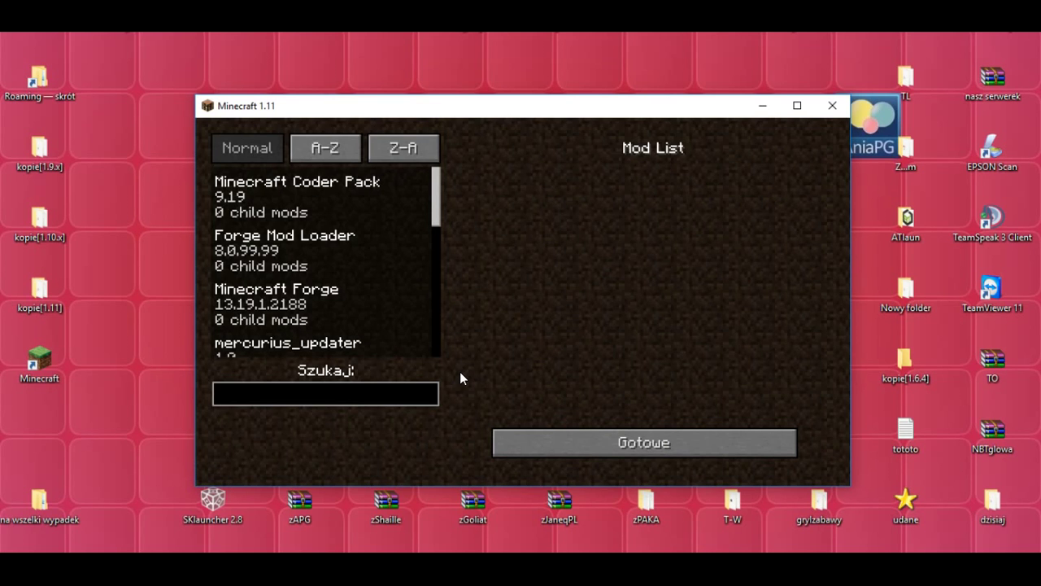
# Check the RFTools, RFTools Control and RFTools Dimensions entries in the mod list and return to the main menu
pyautogui.moveTo(435, 184); pyautogui.dragTo(445, 315)
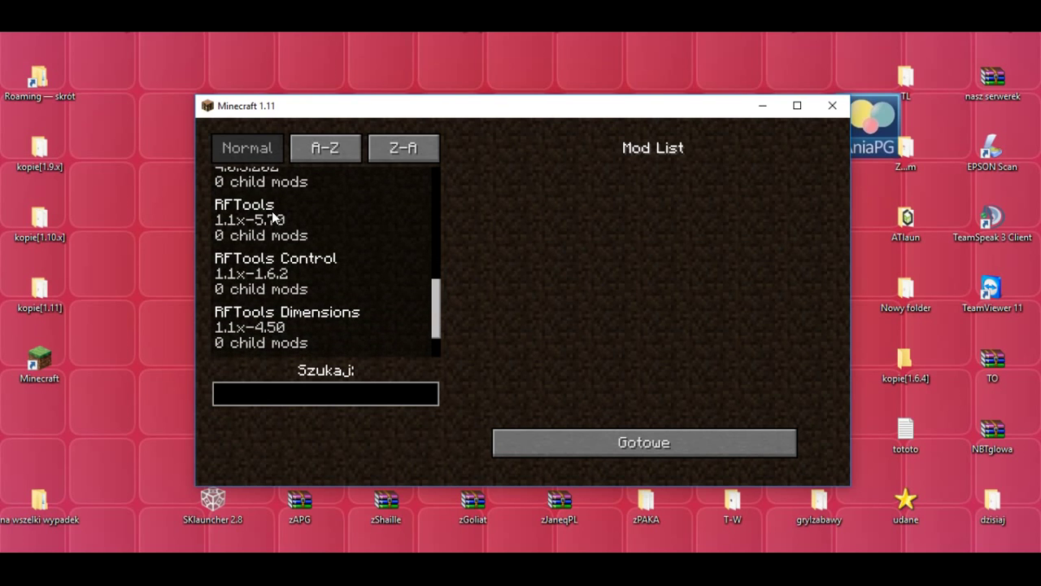
pyautogui.click(277, 218)
pyautogui.click(279, 274)
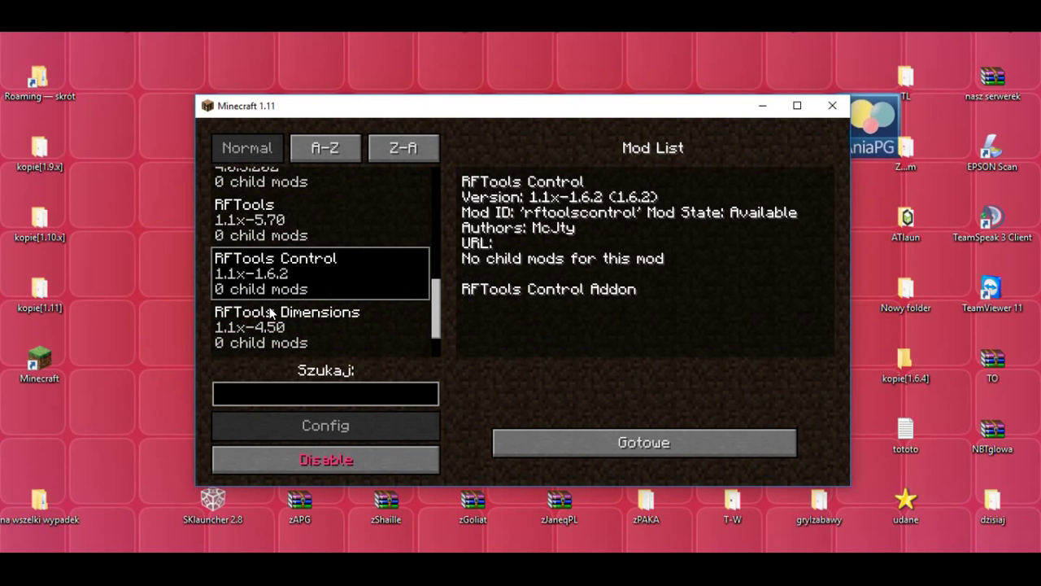
pyautogui.click(270, 321)
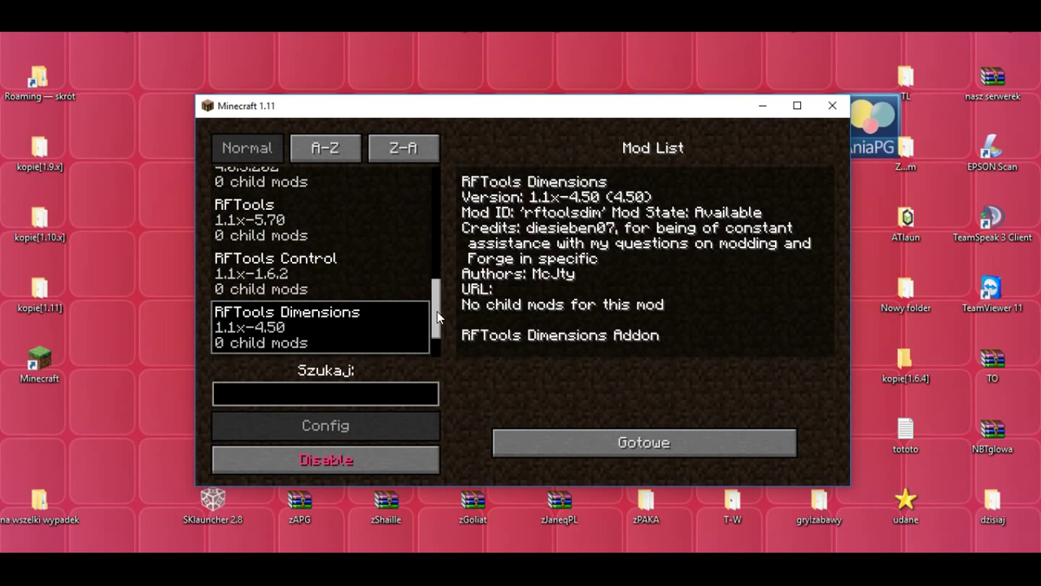
pyautogui.moveTo(439, 313); pyautogui.dragTo(439, 204)
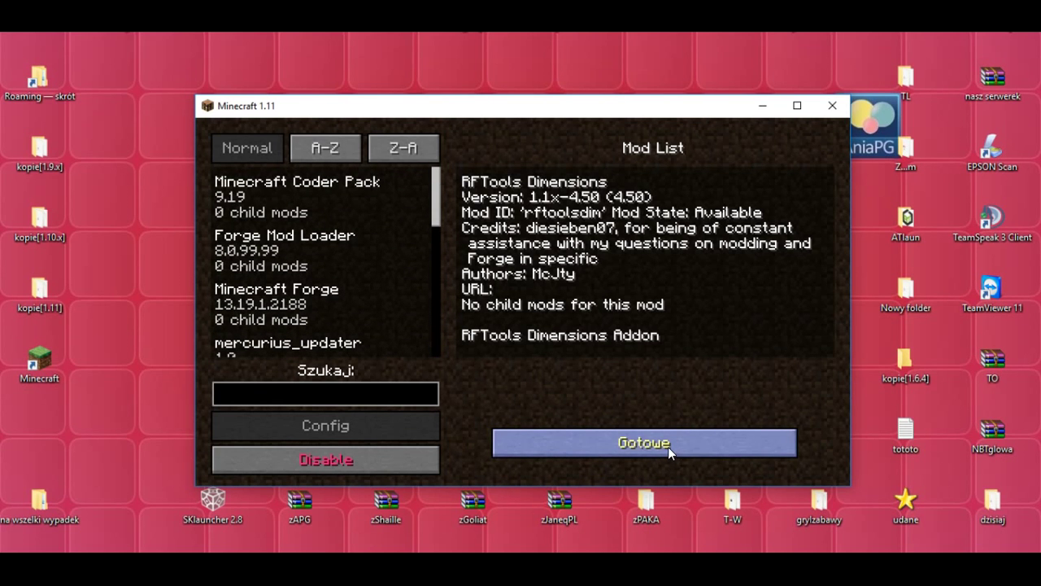
pyautogui.click(668, 446)
# Load the single-player world "Nowy 1.11" and walk forward a little
pyautogui.click(506, 298)
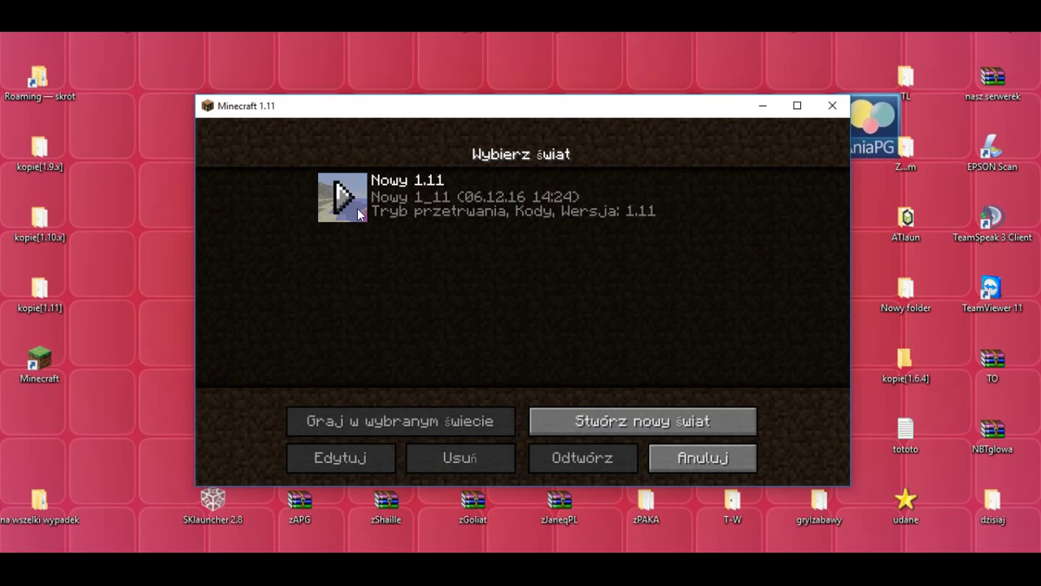
pyautogui.click(349, 199)
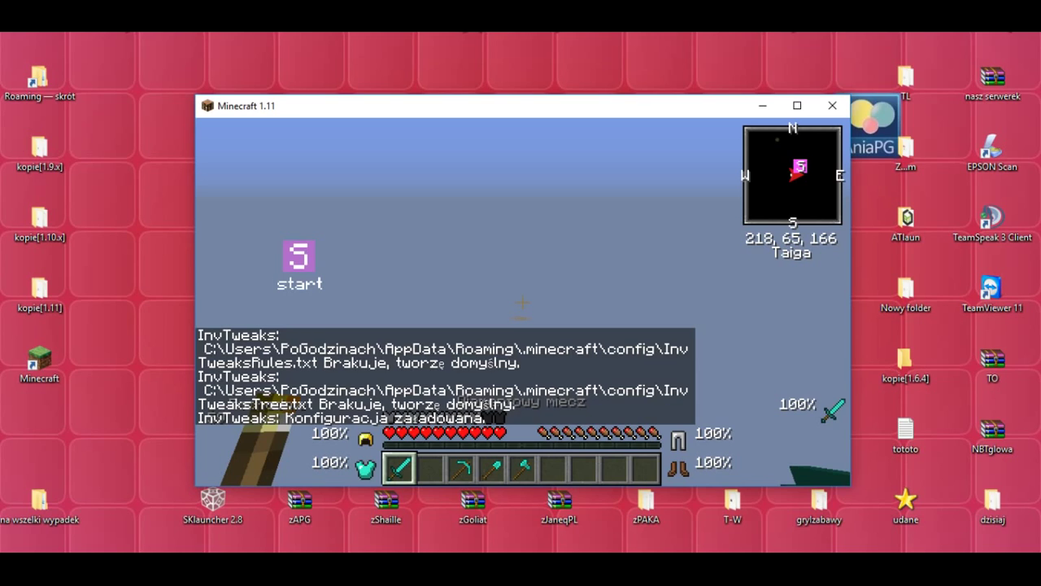
pyautogui.press('w')
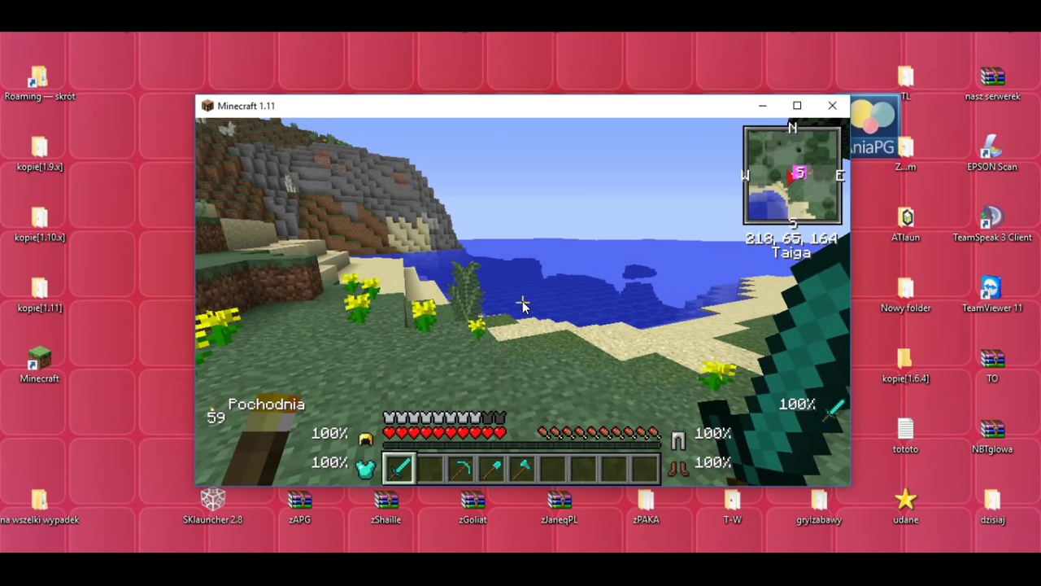
# Browse the RFTools items on pages 18 to 16 of the inventory's item list and view the RFTools Dimension Manual recipe
pyautogui.press('e')
pyautogui.click(685, 137)
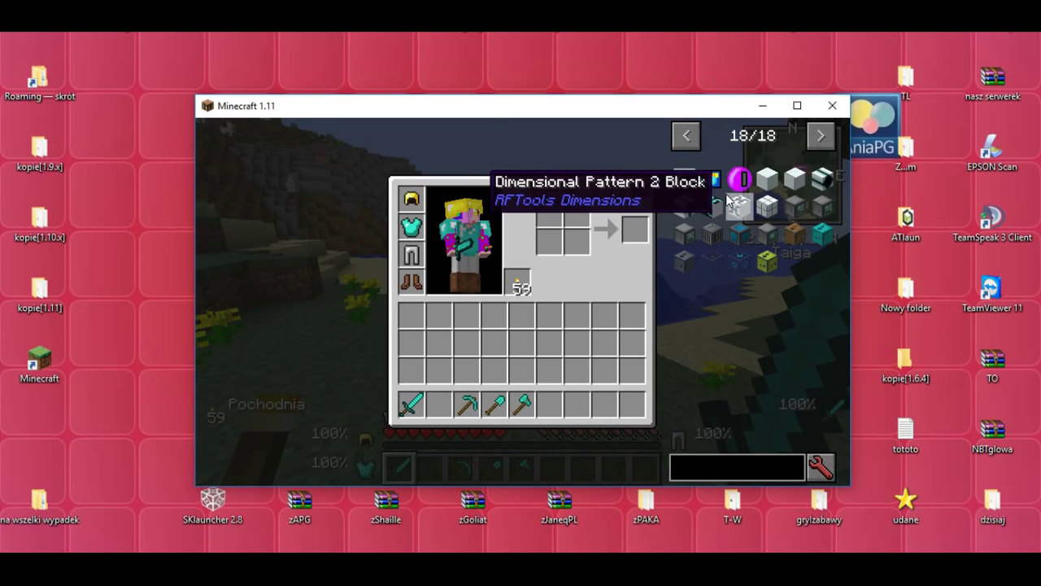
pyautogui.click(686, 139)
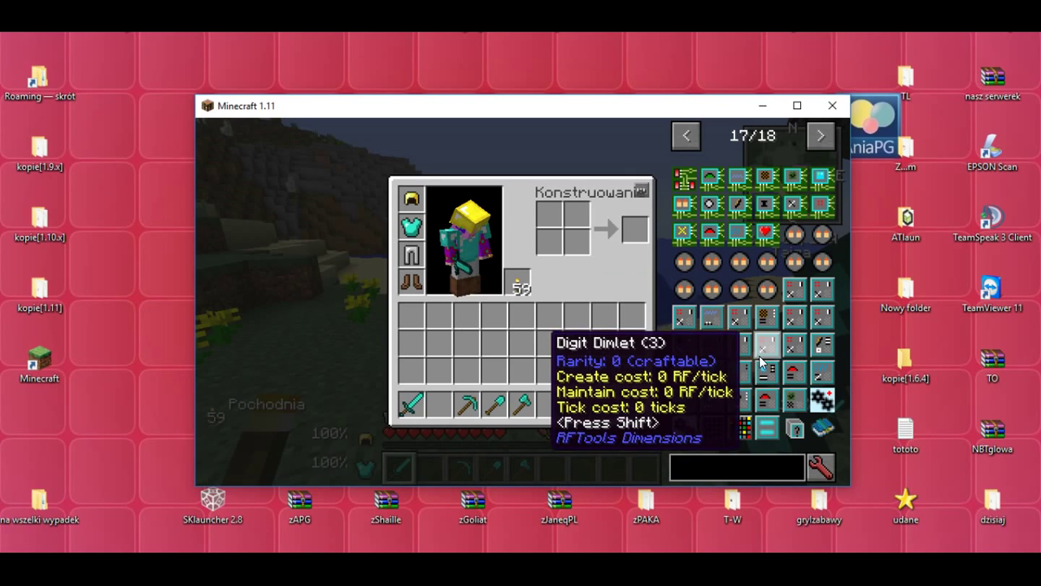
pyautogui.click(687, 138)
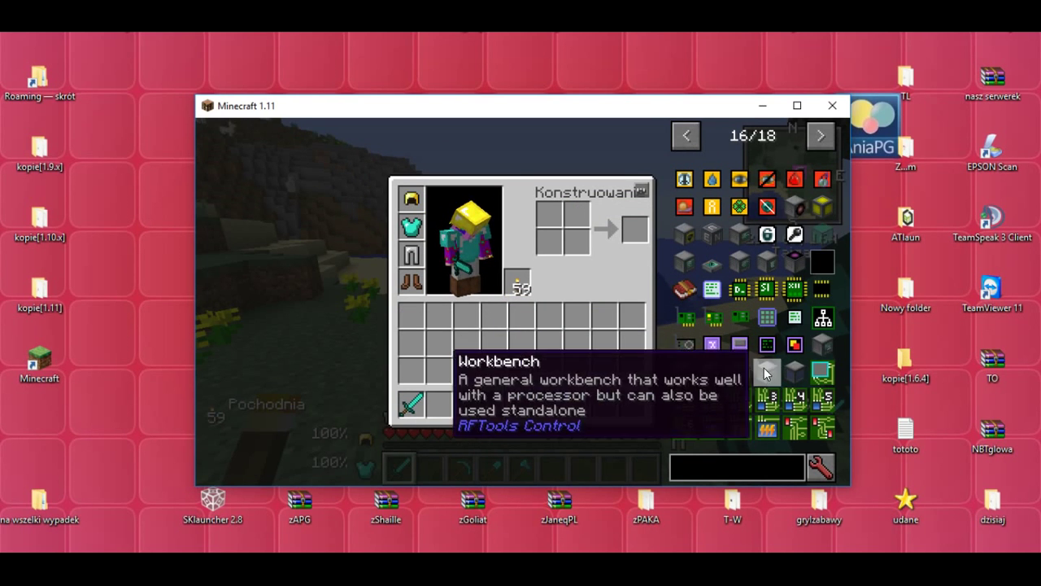
pyautogui.click(819, 137)
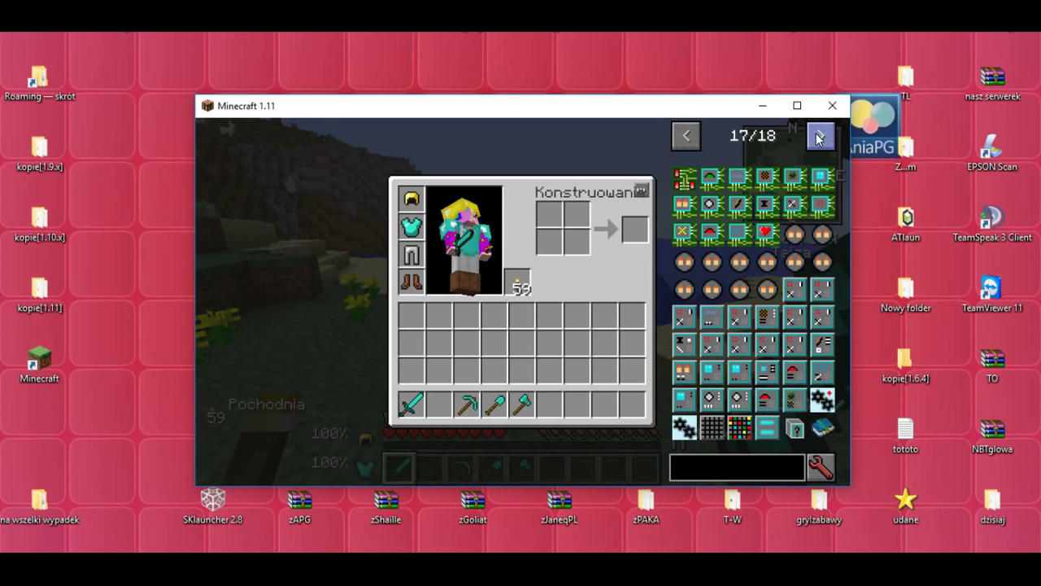
pyautogui.click(820, 431)
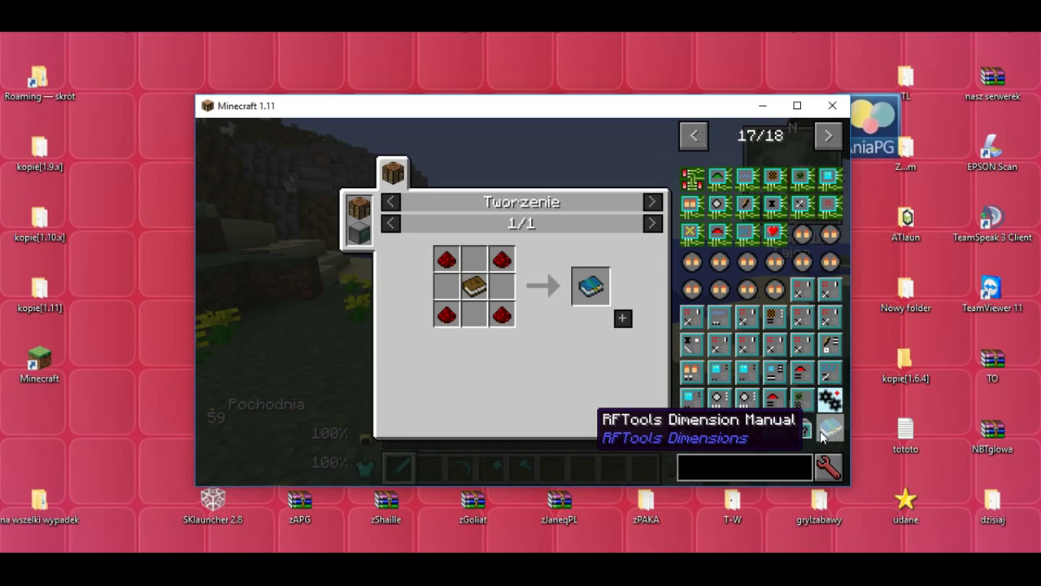